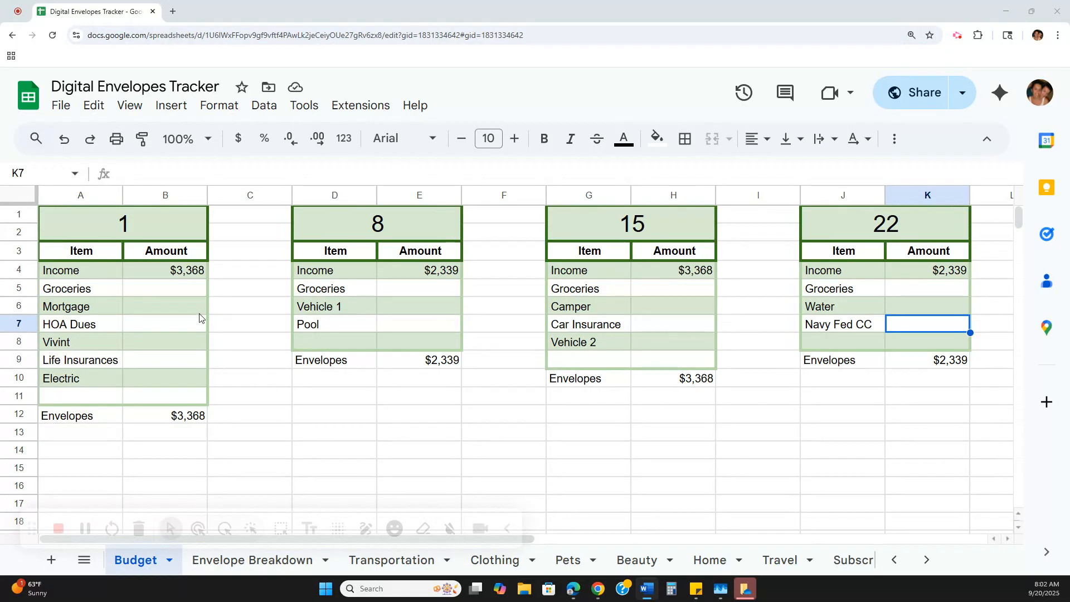
- In the 1 table, enter the amounts -$300 for Groceries, -$1936 for Mortgage and -$45 for HOA Dues
left_click(182, 290)
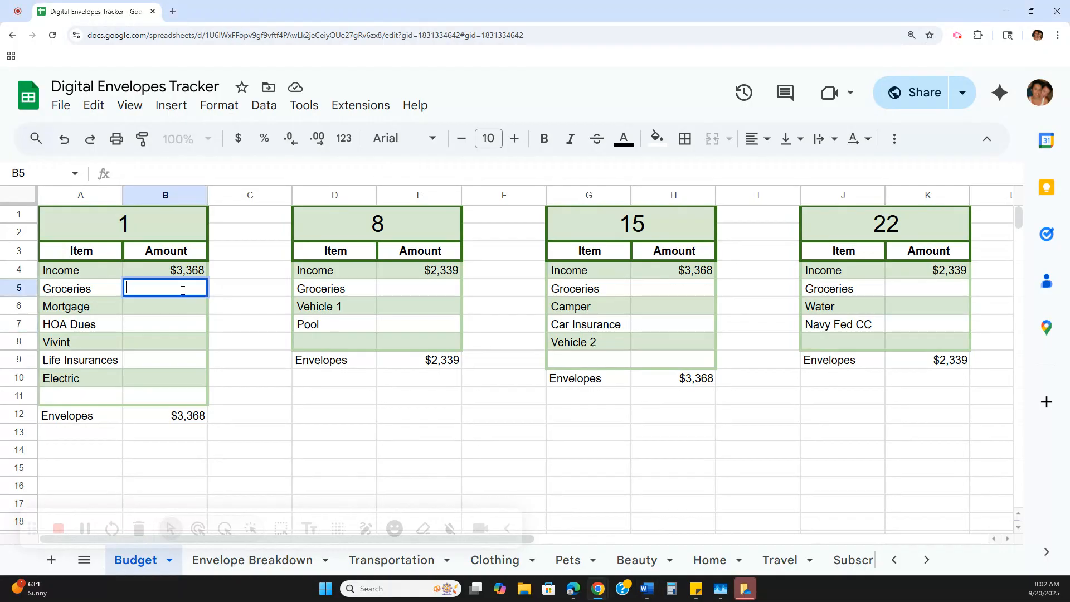
type("-$300")
left_click(186, 306)
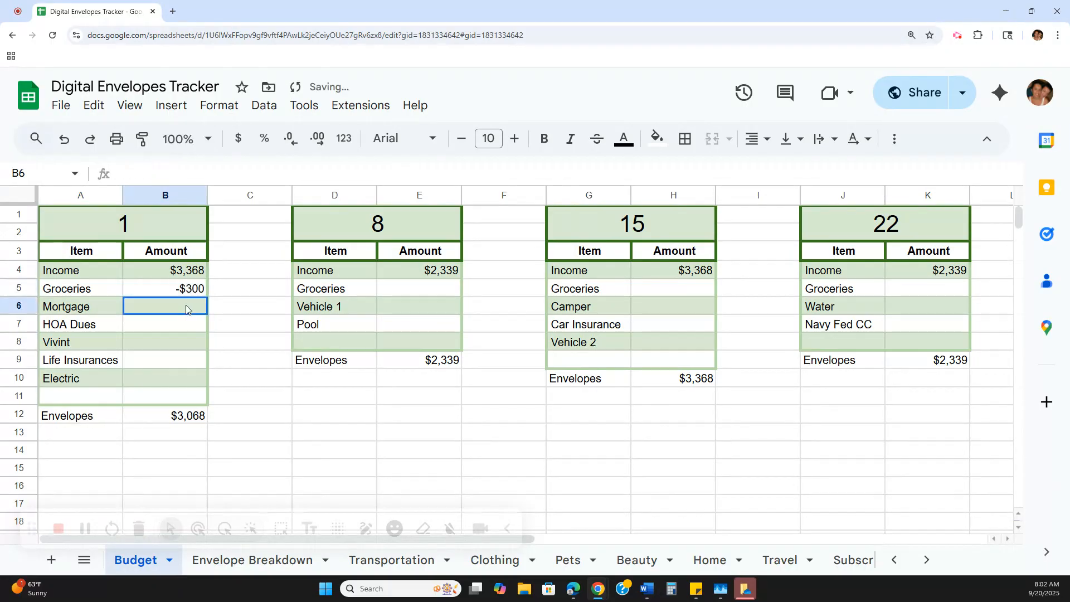
type("-$1936")
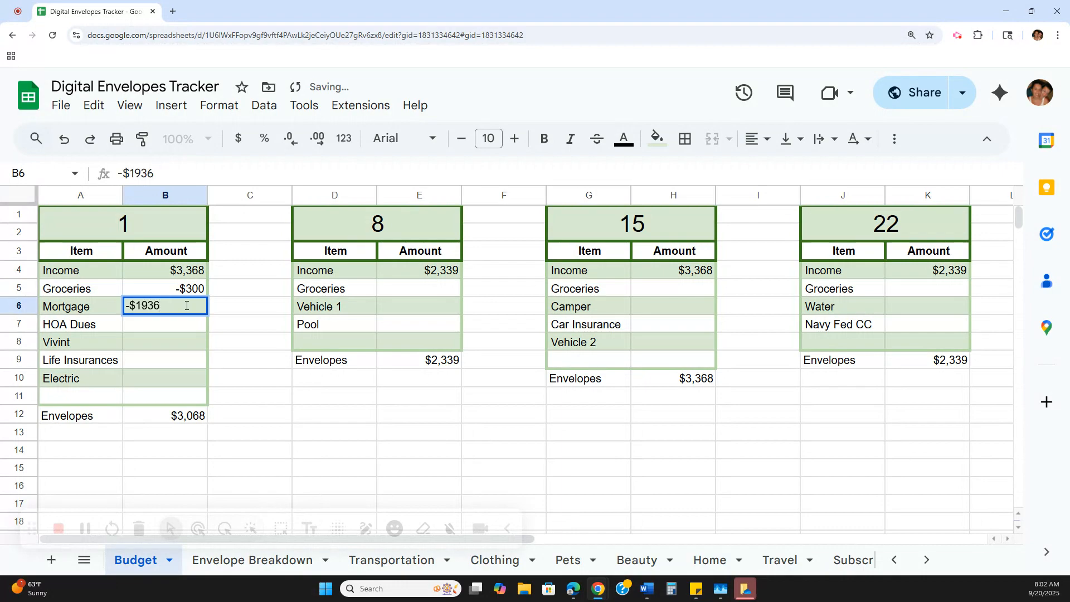
left_click(185, 327)
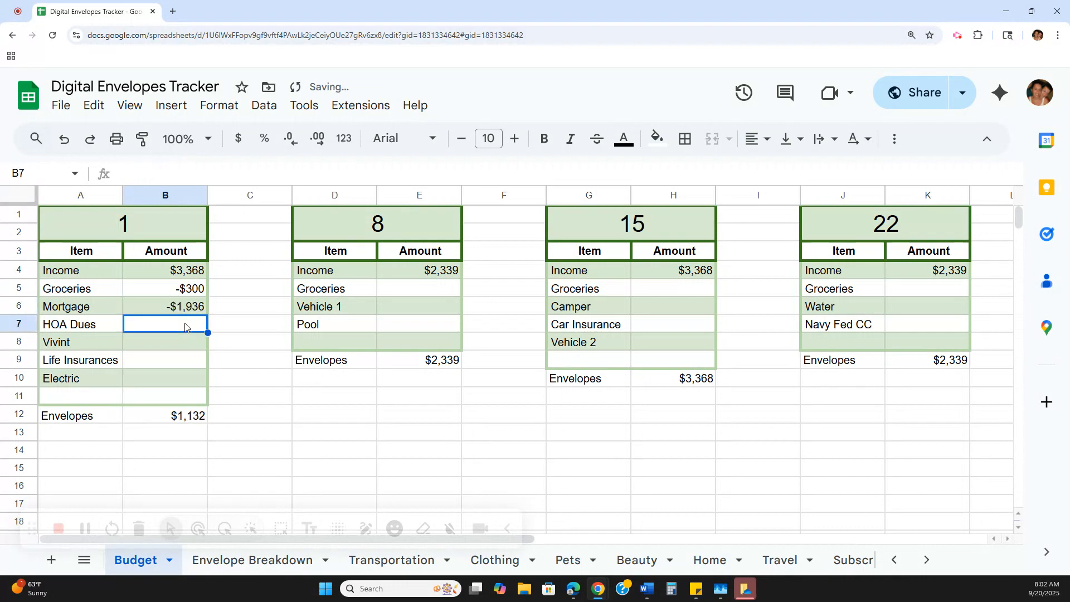
type("-$45")
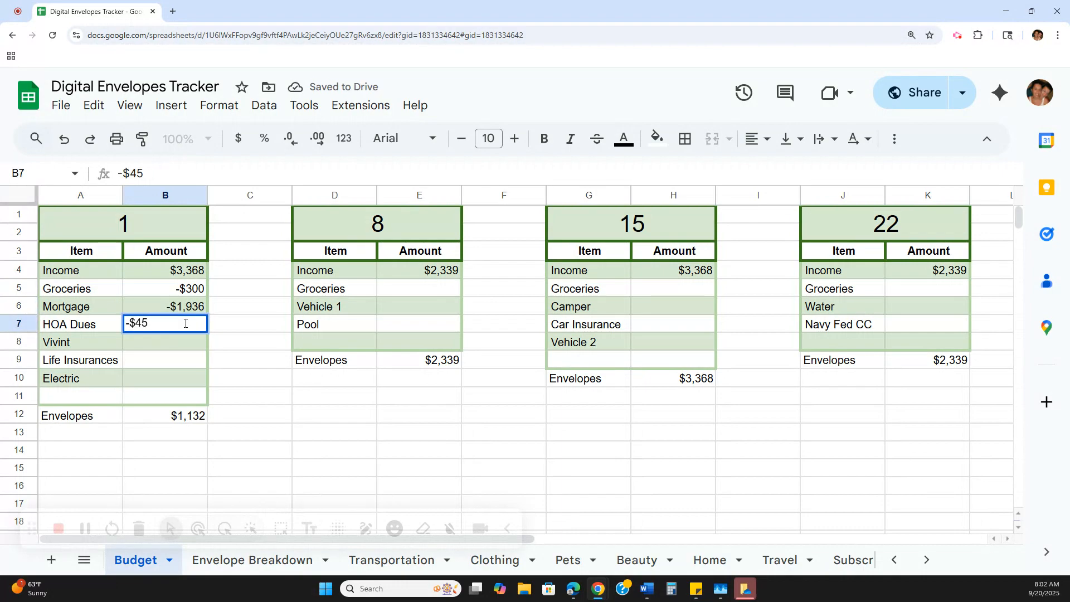
- In the 1 table, enter the amounts -$33 for Vivint, -$68 for Life Insurances and -$250 for Electric
left_click(186, 348)
type("-$33")
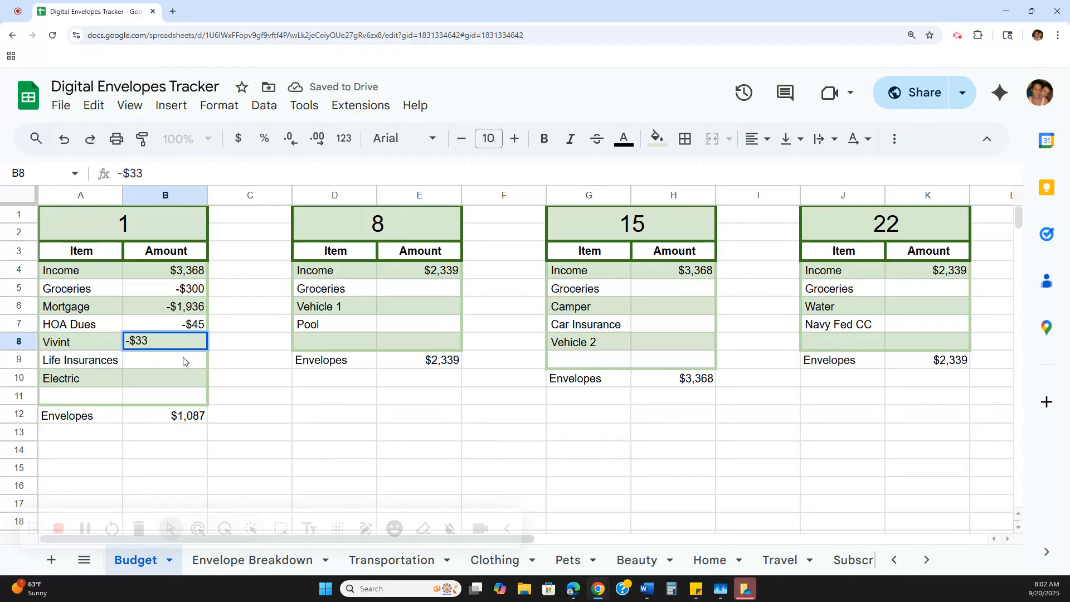
left_click(184, 359)
type("-")
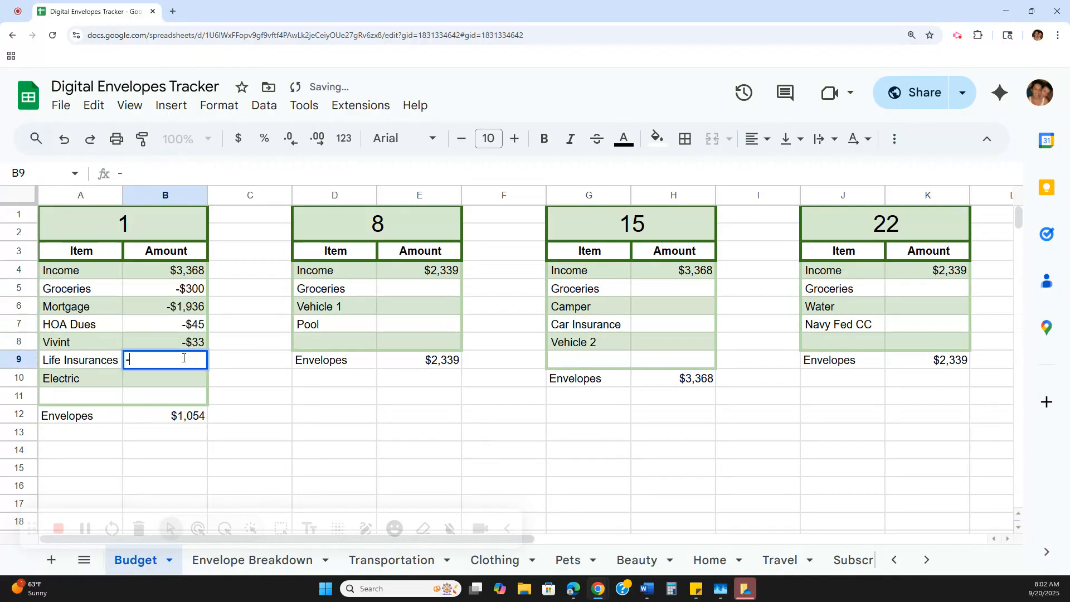
type("$68")
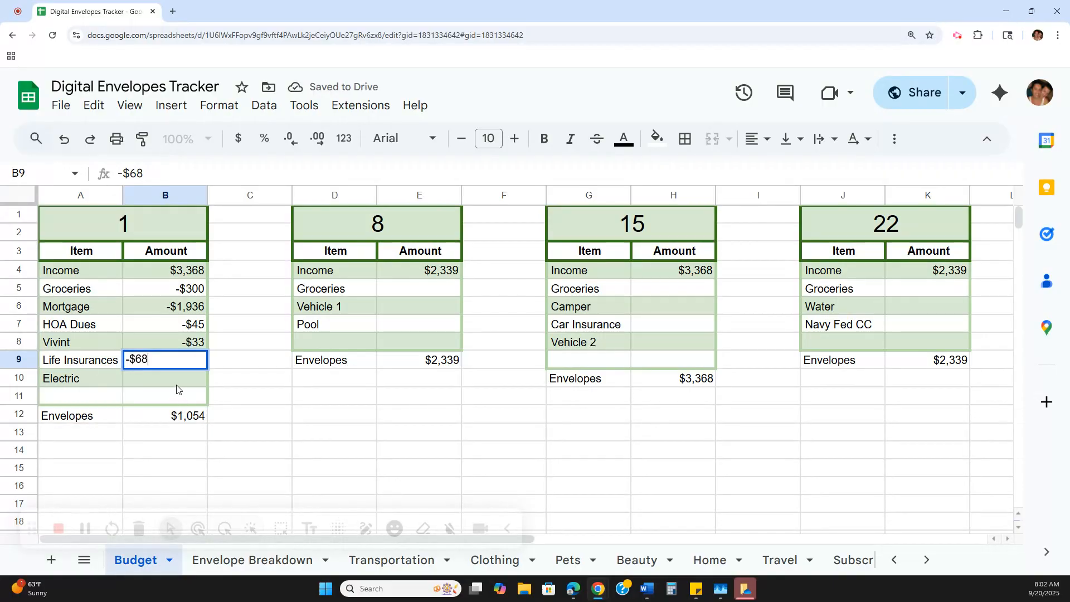
left_click(177, 384)
type("-$250")
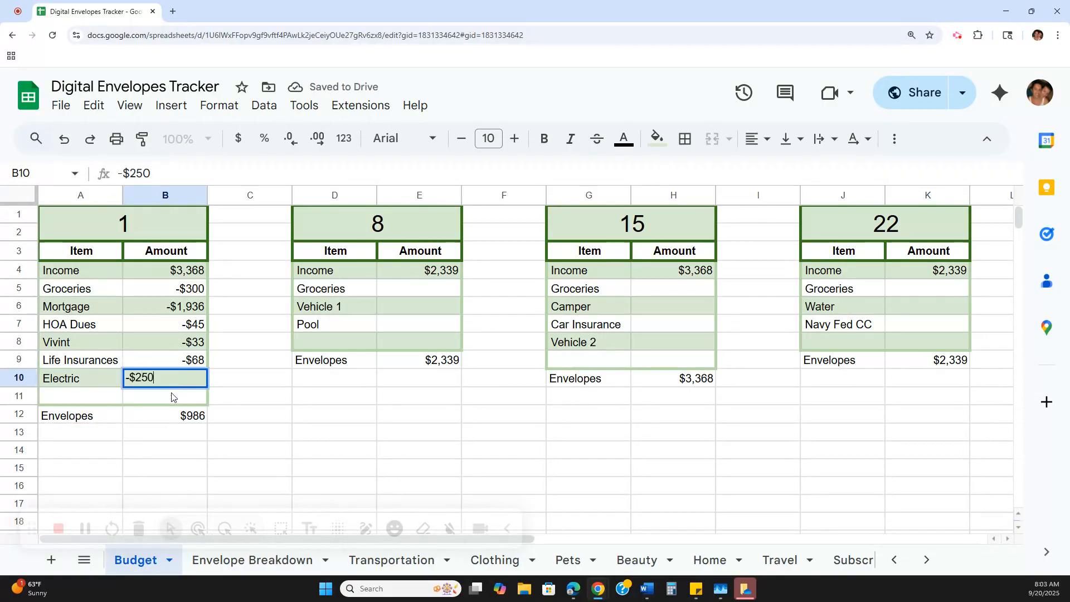
key("Return")
left_click(159, 374)
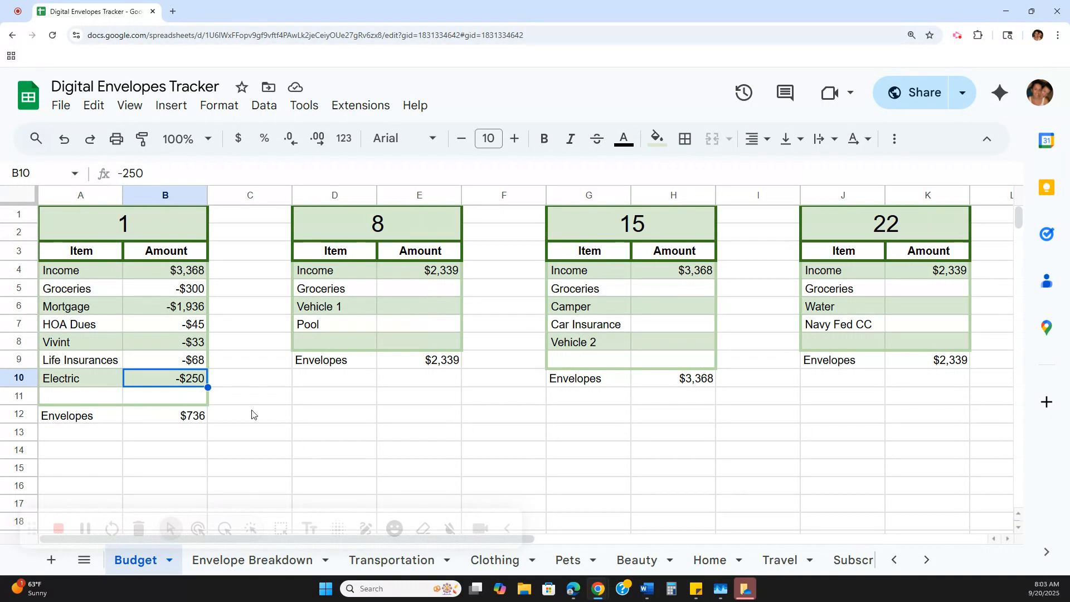
left_click(192, 419)
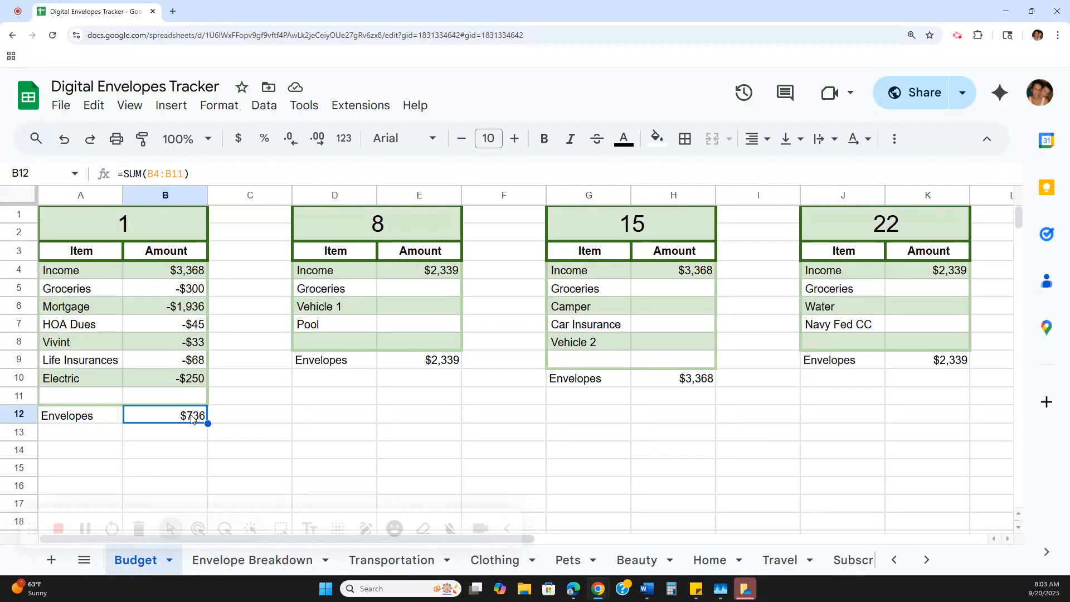
- Fill in the 8 table's expense amounts with -$300 for Groceries, -$345 for Vehicle 1 and -$829 for Pool
left_click(442, 289)
type("-$300")
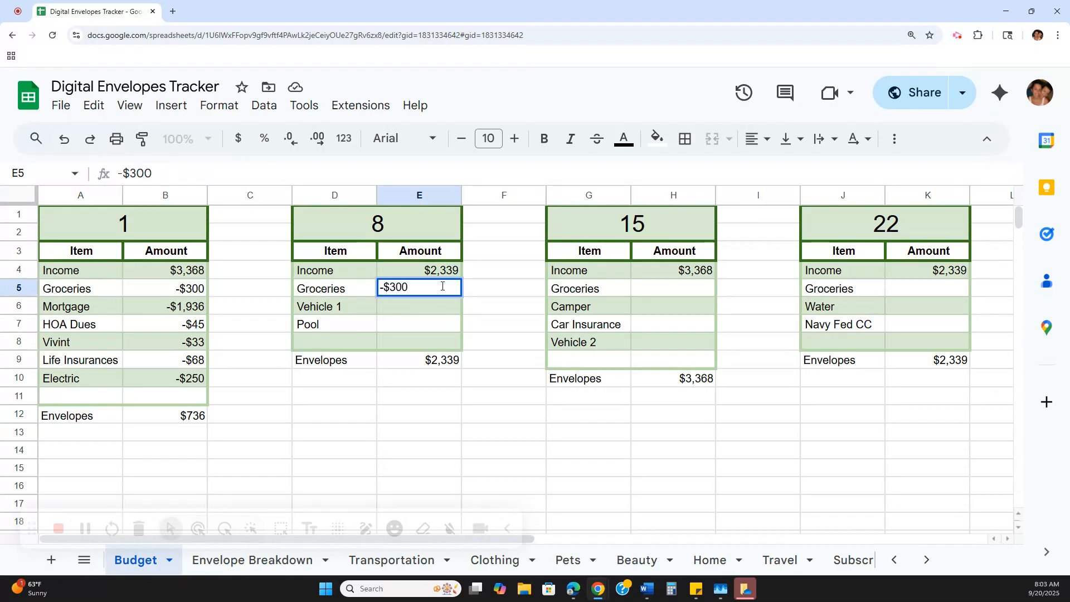
key("Return")
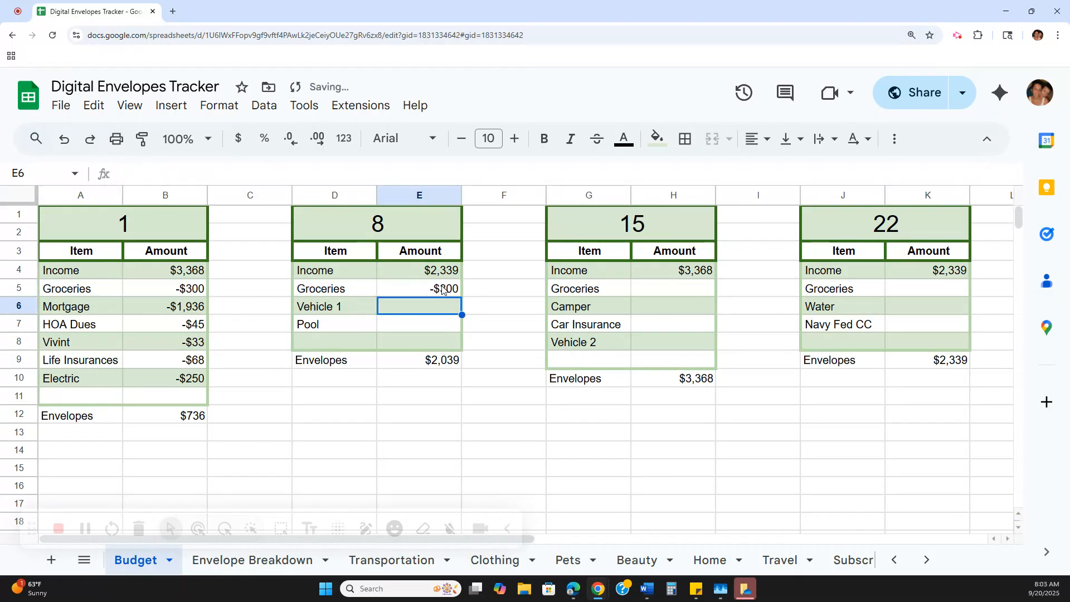
type("-$345")
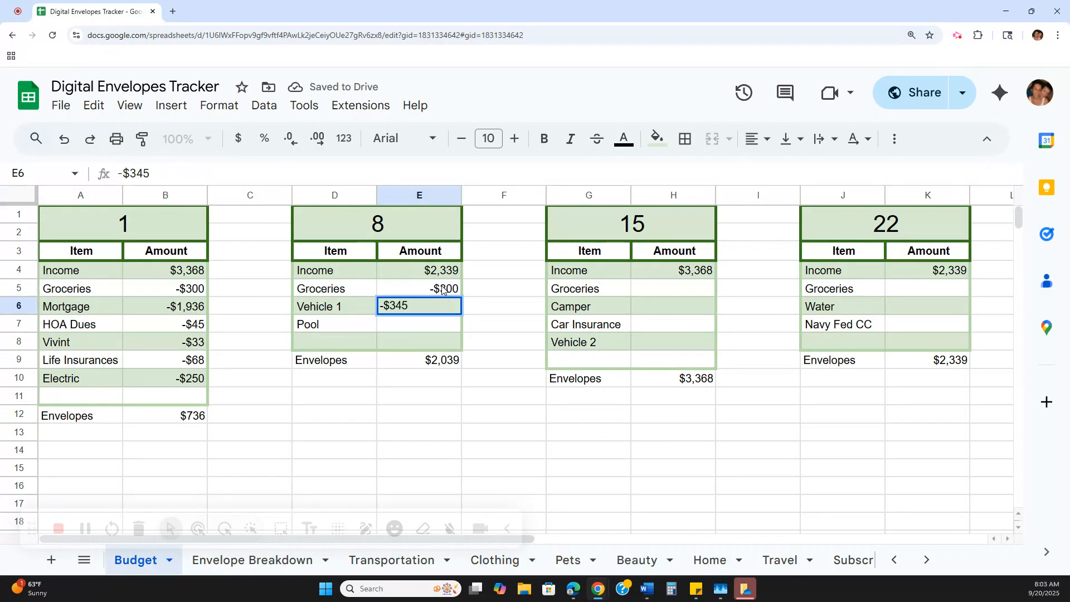
key("Return")
type("-$829")
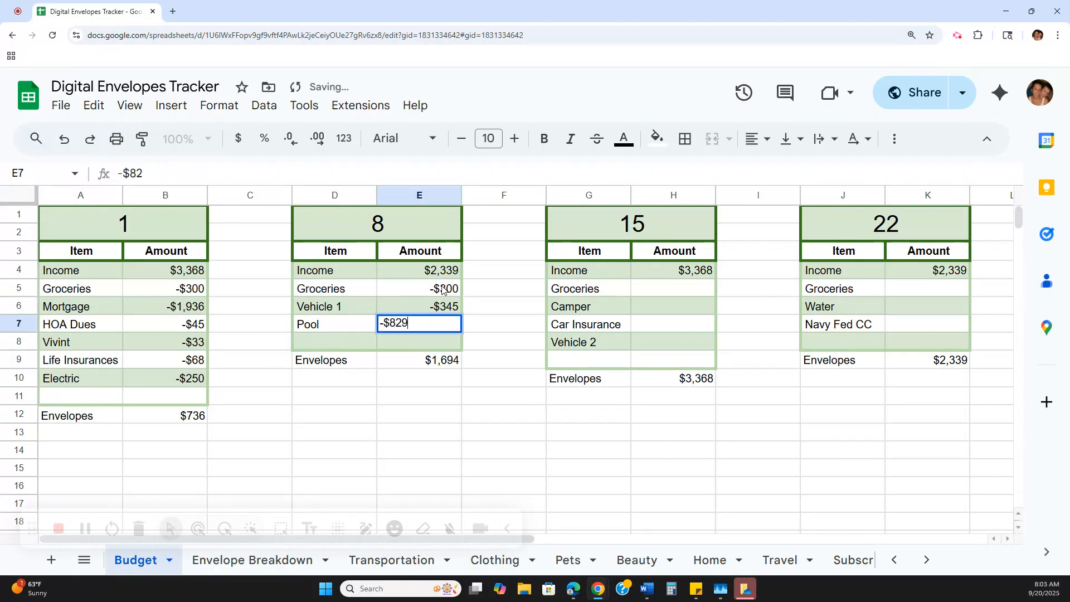
key("Return")
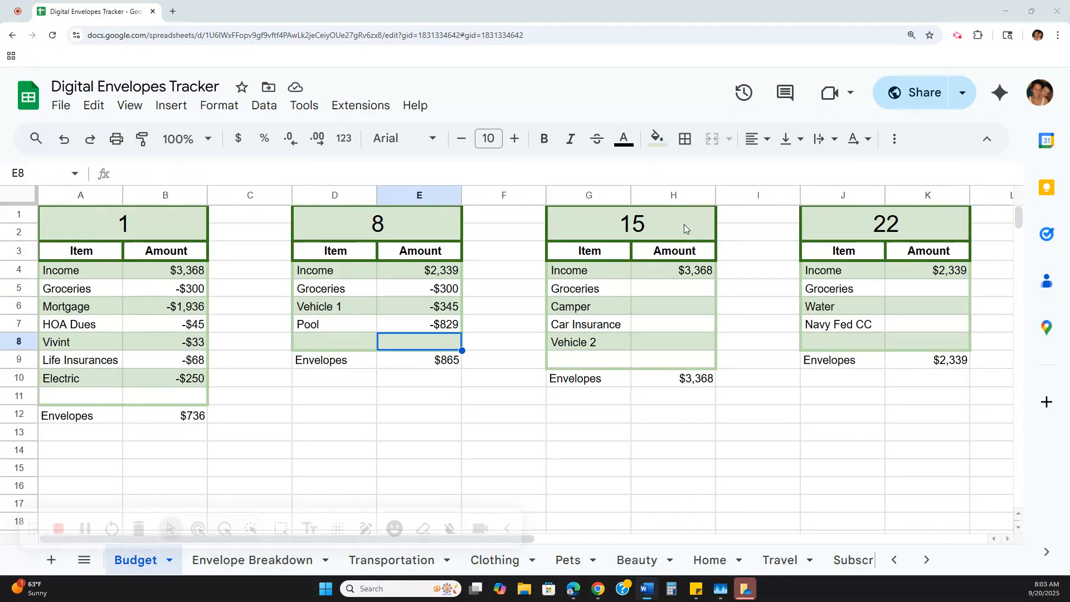
- In the 15 table, enter the amounts -$300 for Groceries and -$345 for Camper
left_click(695, 289)
type("-$300")
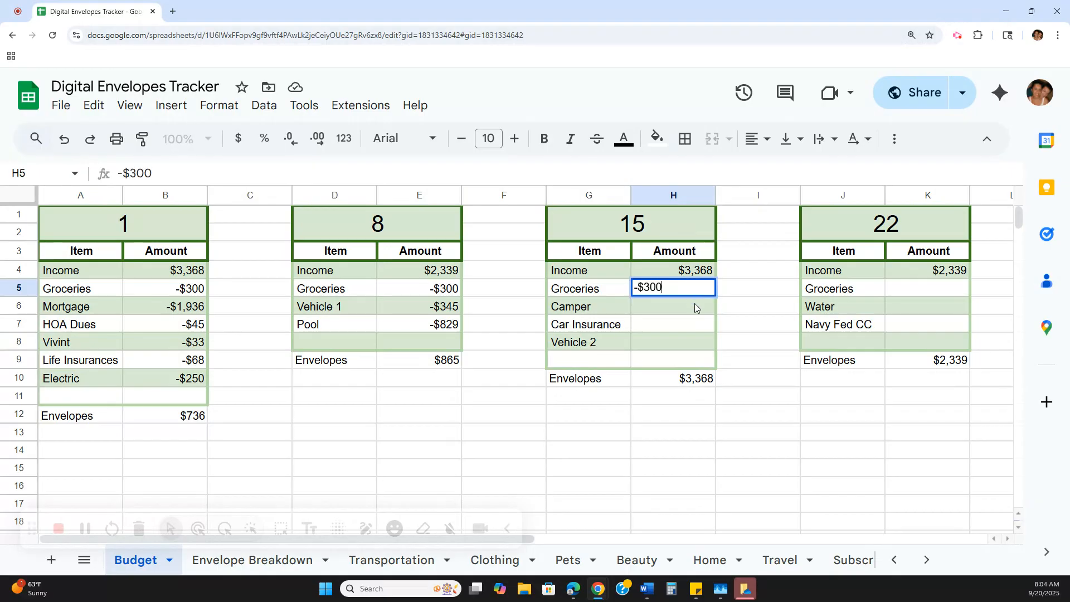
key("Return")
type("-$345")
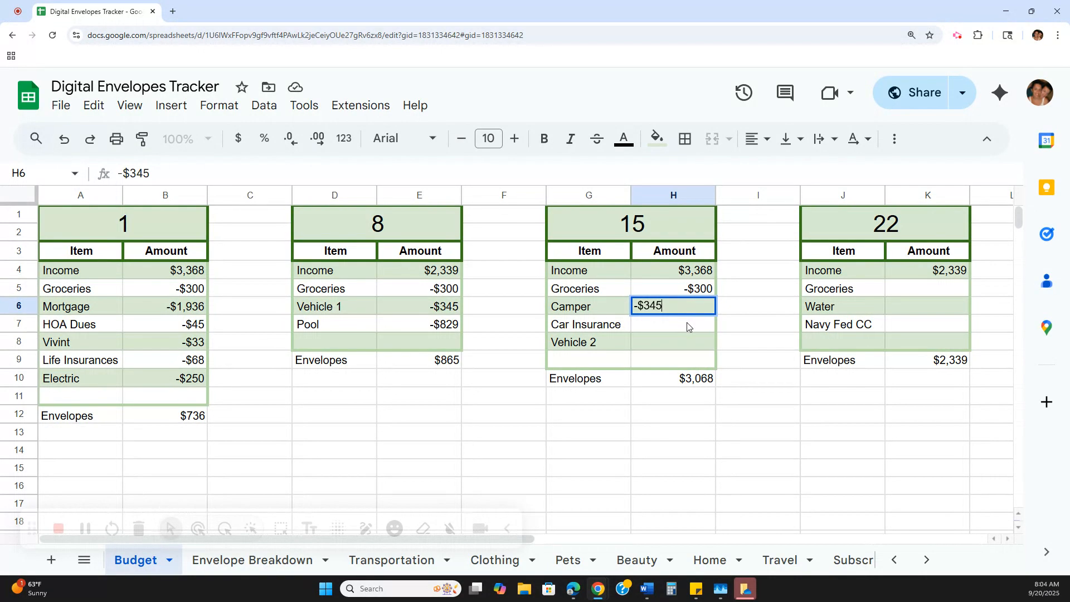
key("Return")
- In the 15 table, enter the amounts -$243 for Car Insurance and -$746 for Vehicle 2
type("-$")
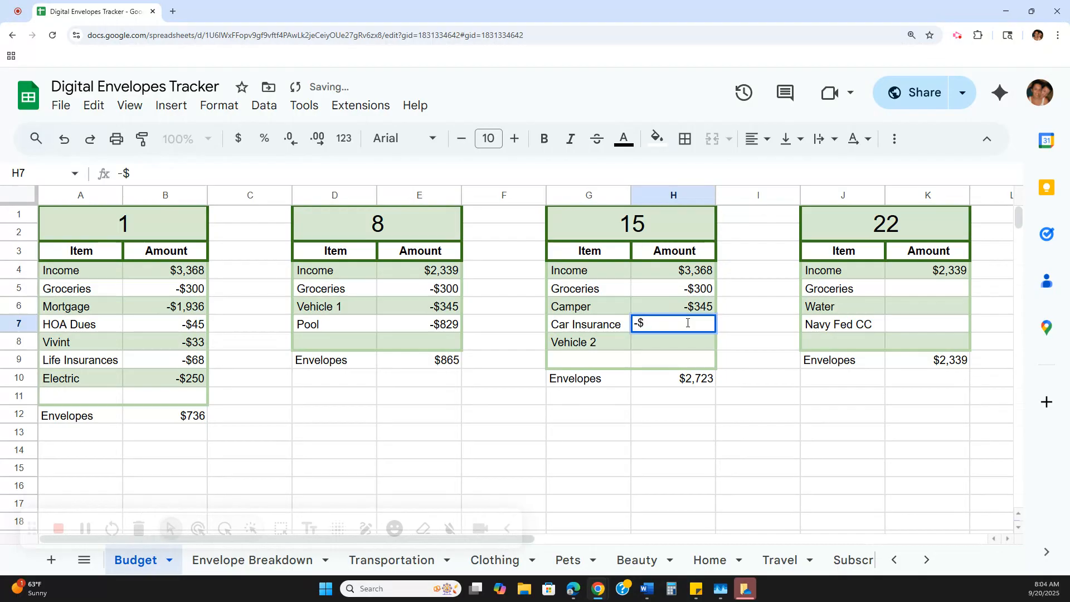
type("243")
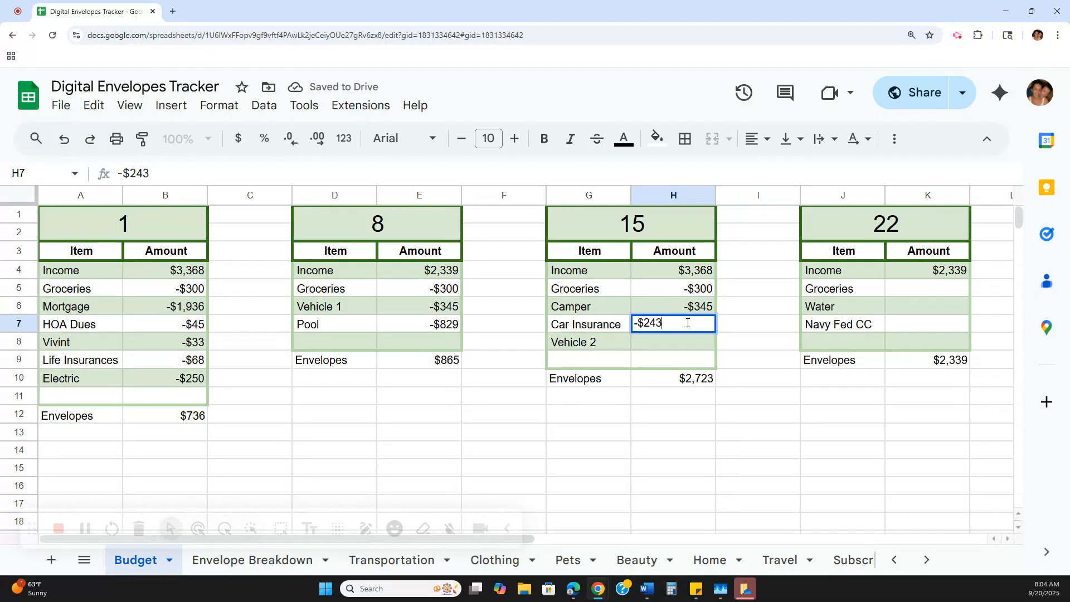
key("Return")
type("-")
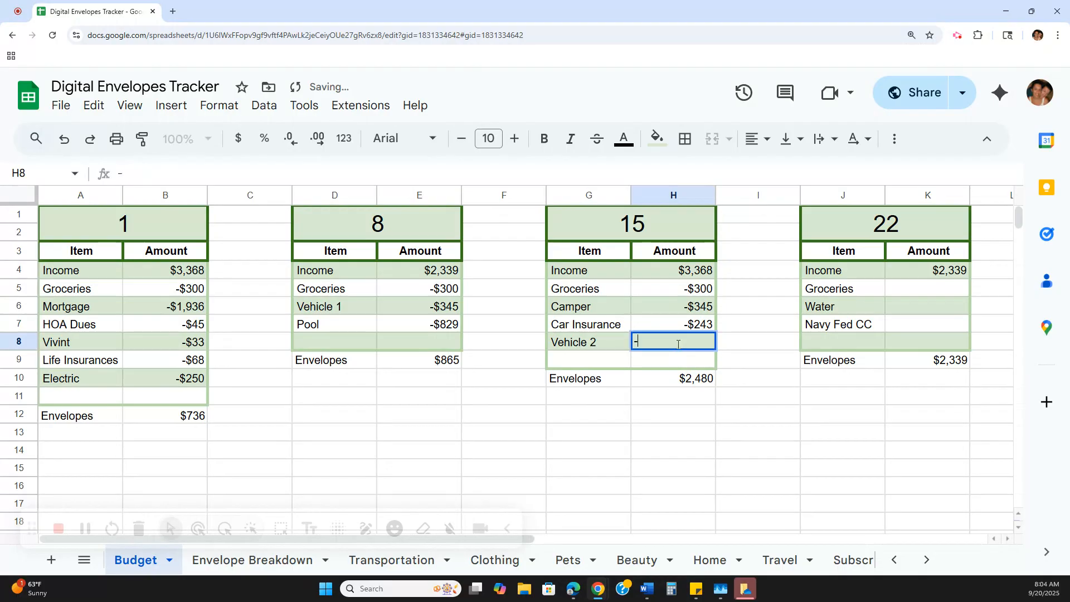
type("$746")
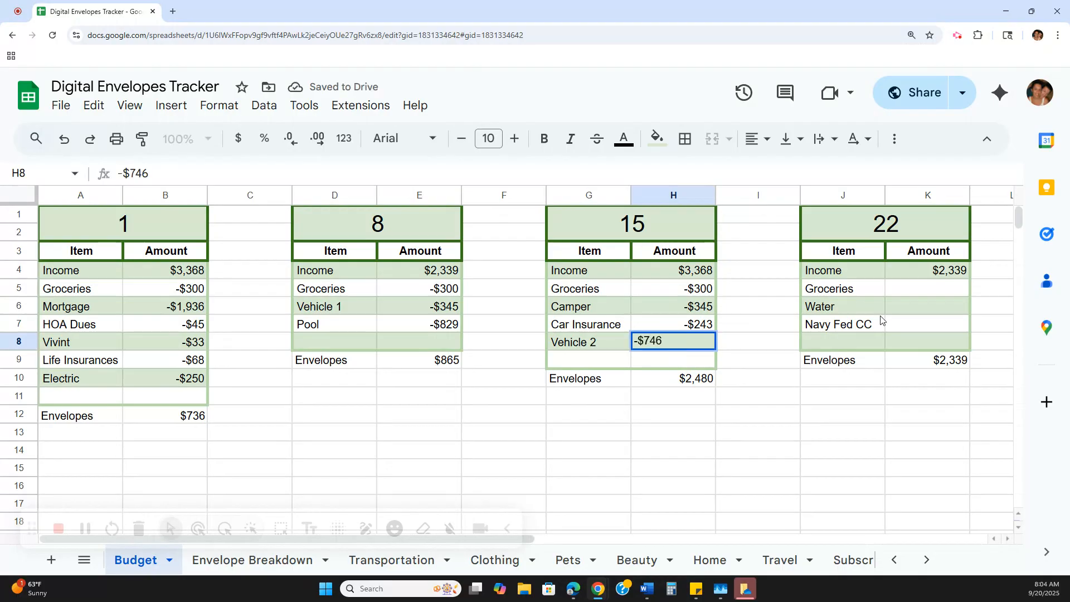
- Fill in the 22 table's expense amounts with -$300 for Groceries, -$250 for Water and -$500 for Navy Fed CC
left_click(908, 290)
type("-")
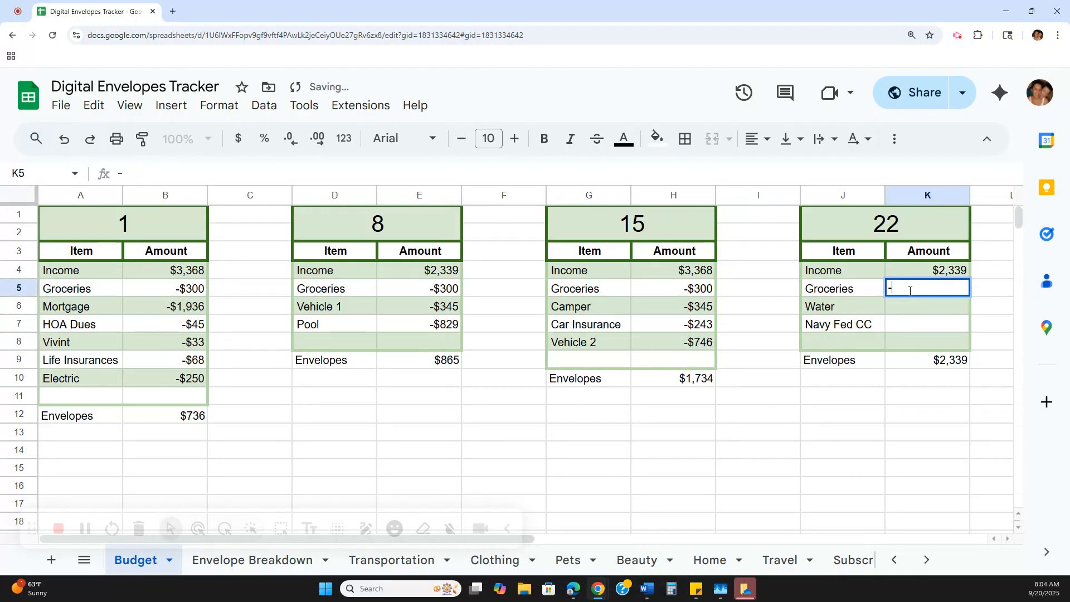
type("$300")
left_click(911, 302)
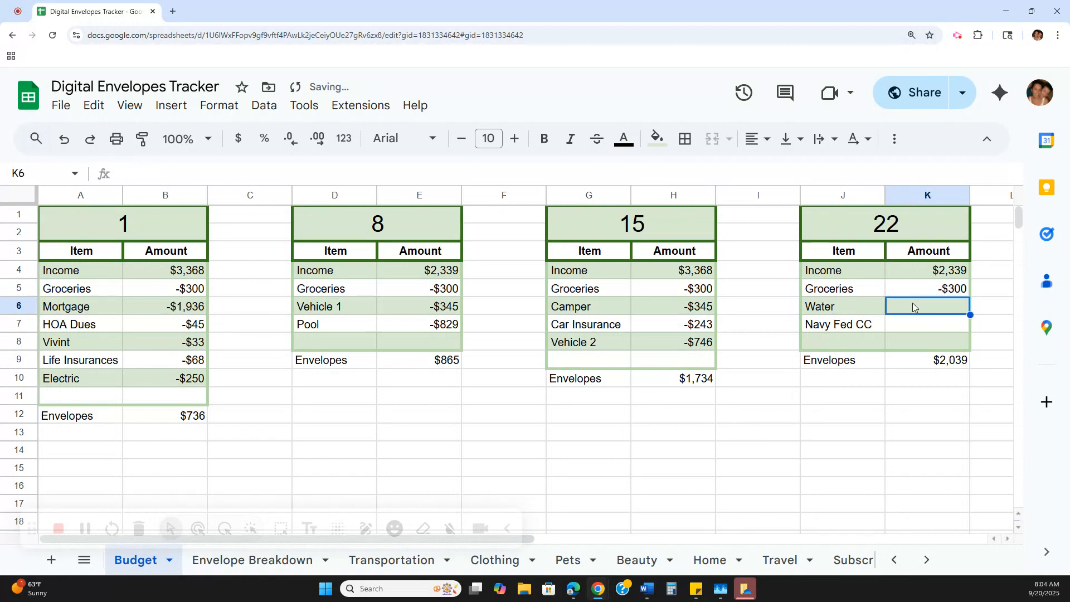
type("-$250")
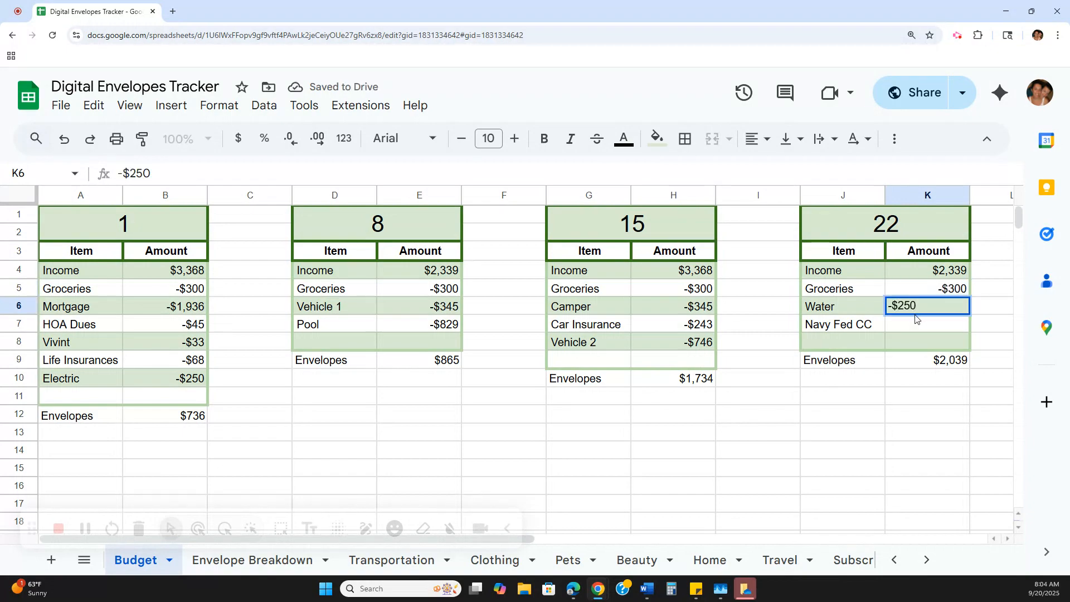
left_click(920, 325)
type("-$500")
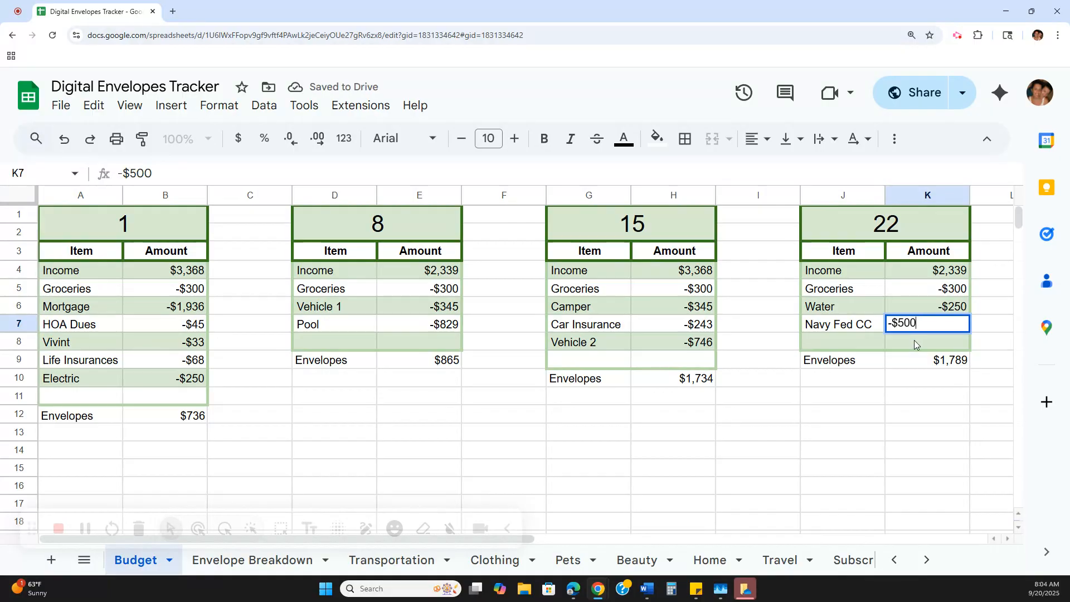
left_click(915, 340)
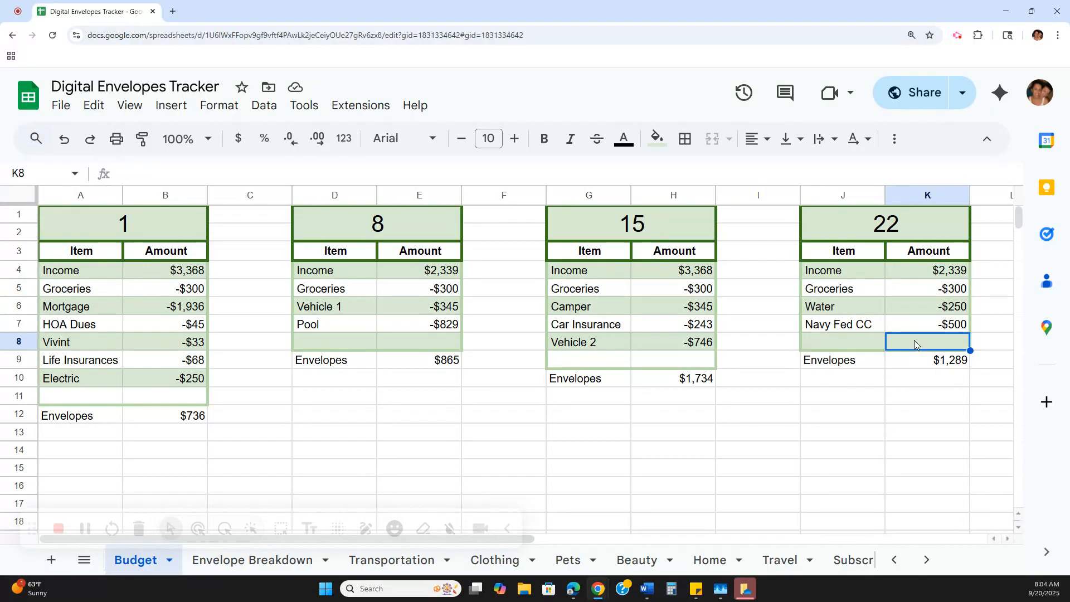
- Check the Envelopes total under each of the 1, 8, 15 and 22 tables
key("alt+Tab")
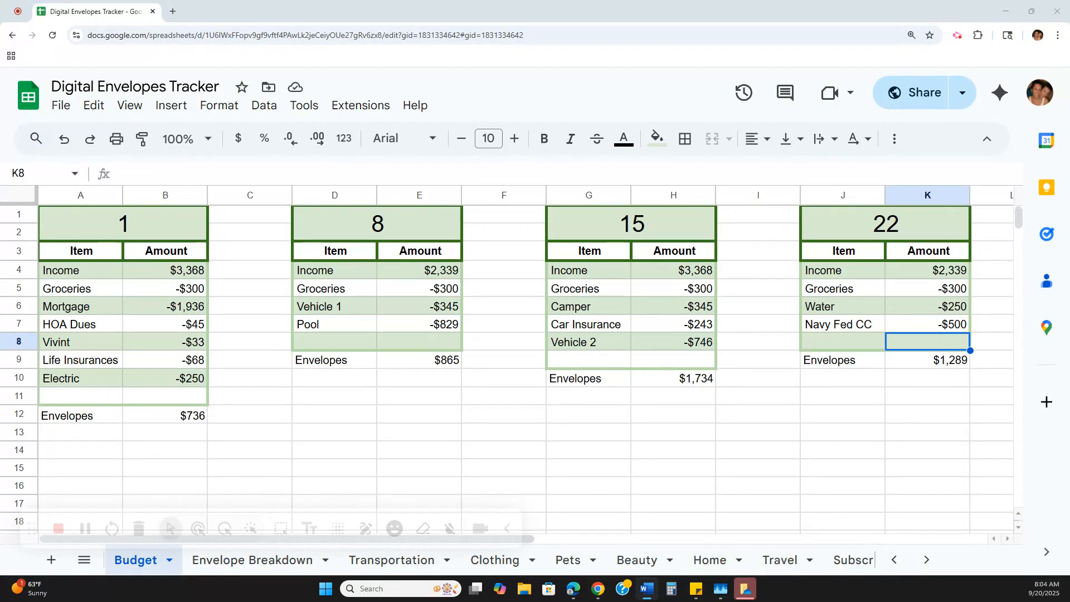
left_click(870, 400)
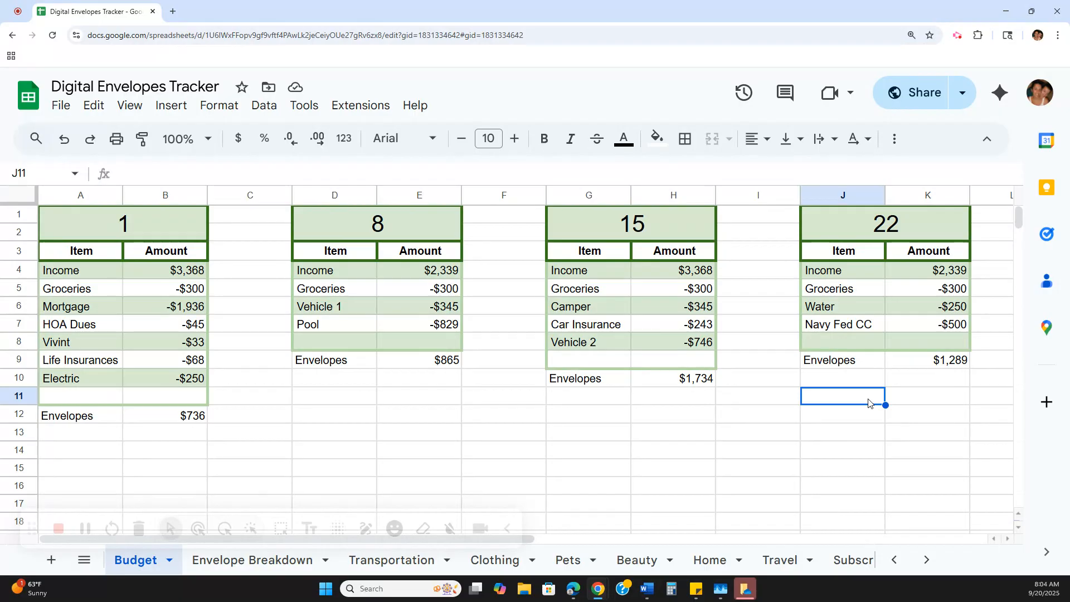
left_click(205, 420)
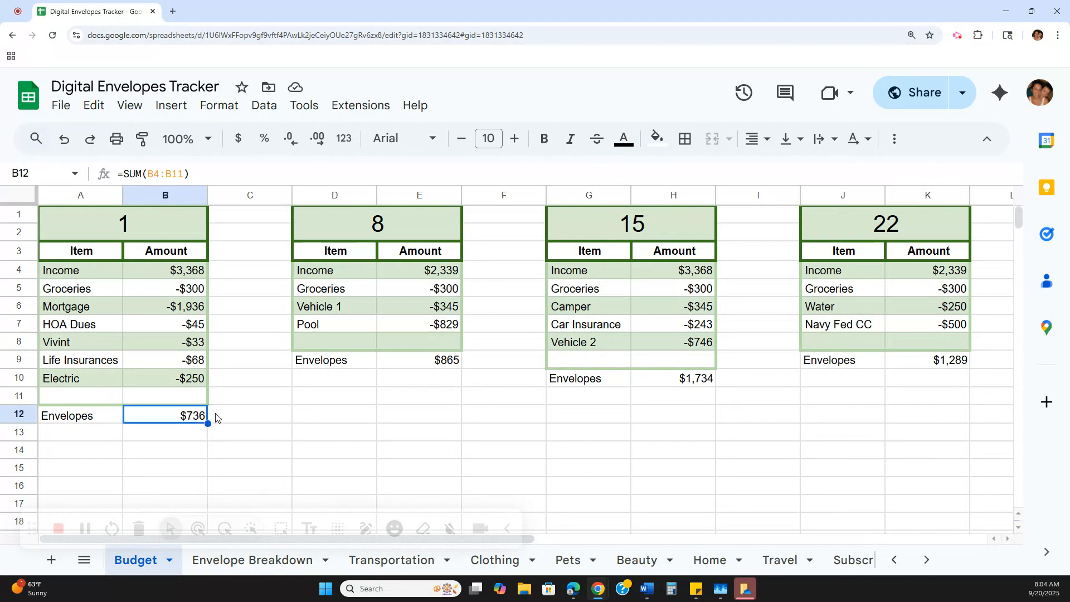
left_click(439, 369)
left_click(681, 385)
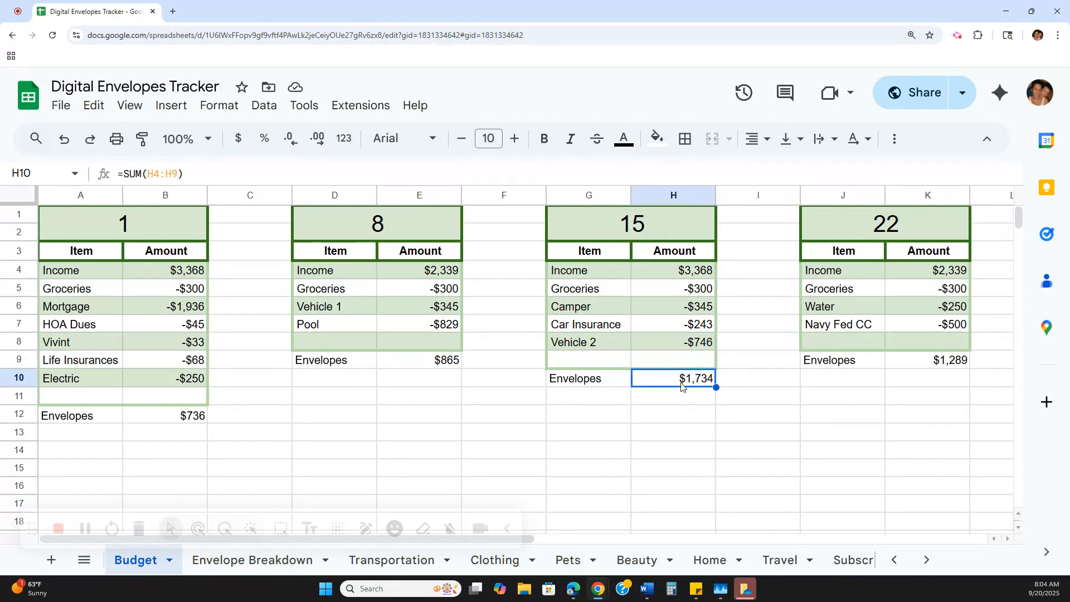
left_click(959, 361)
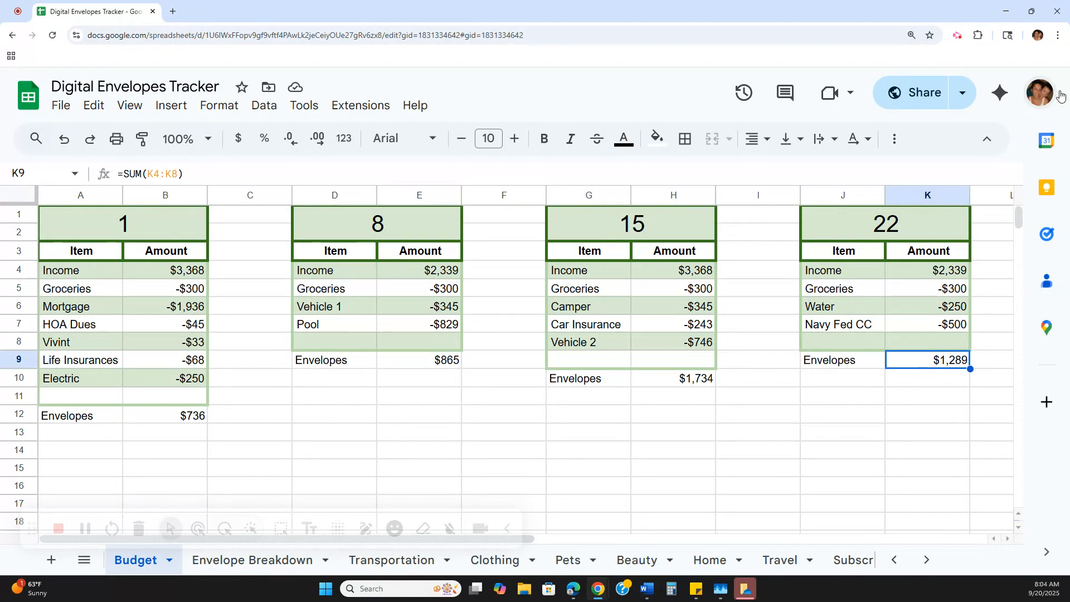